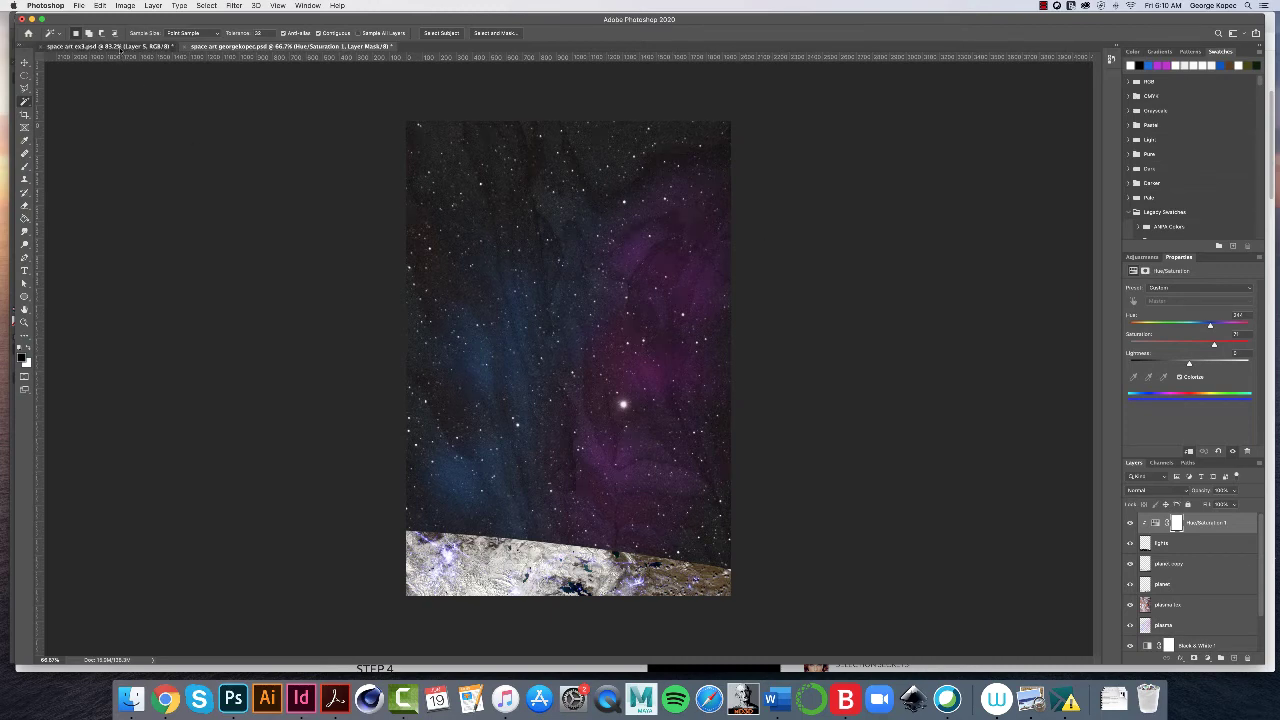
# - Compare with the finished reference, then make planet copy active and pick the Magic Wand
pyautogui.click(121, 47)
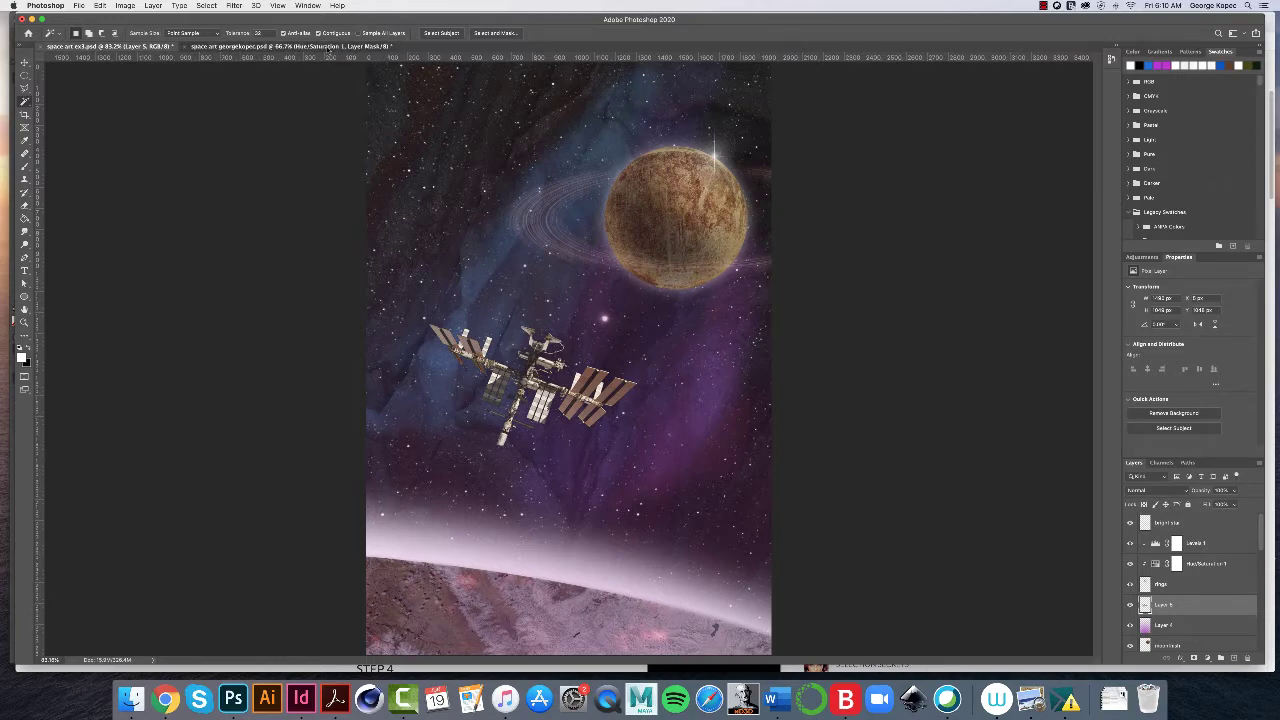
pyautogui.click(330, 47)
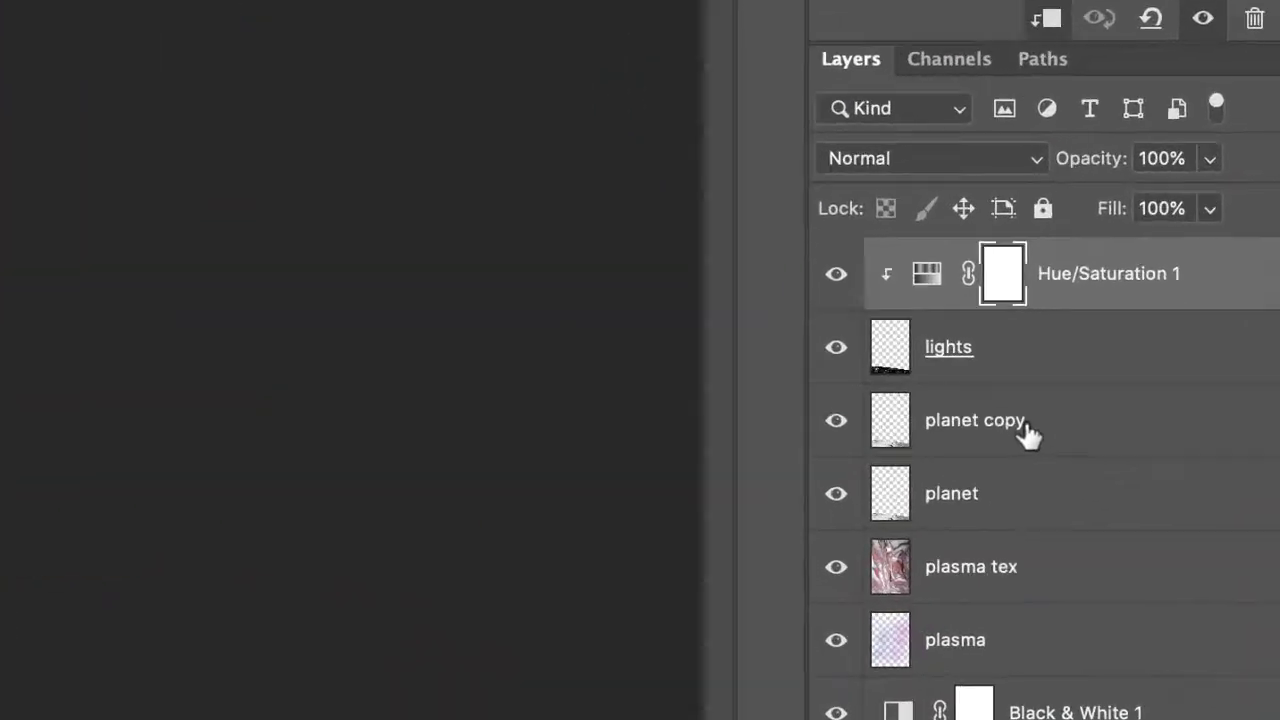
pyautogui.click(1025, 421)
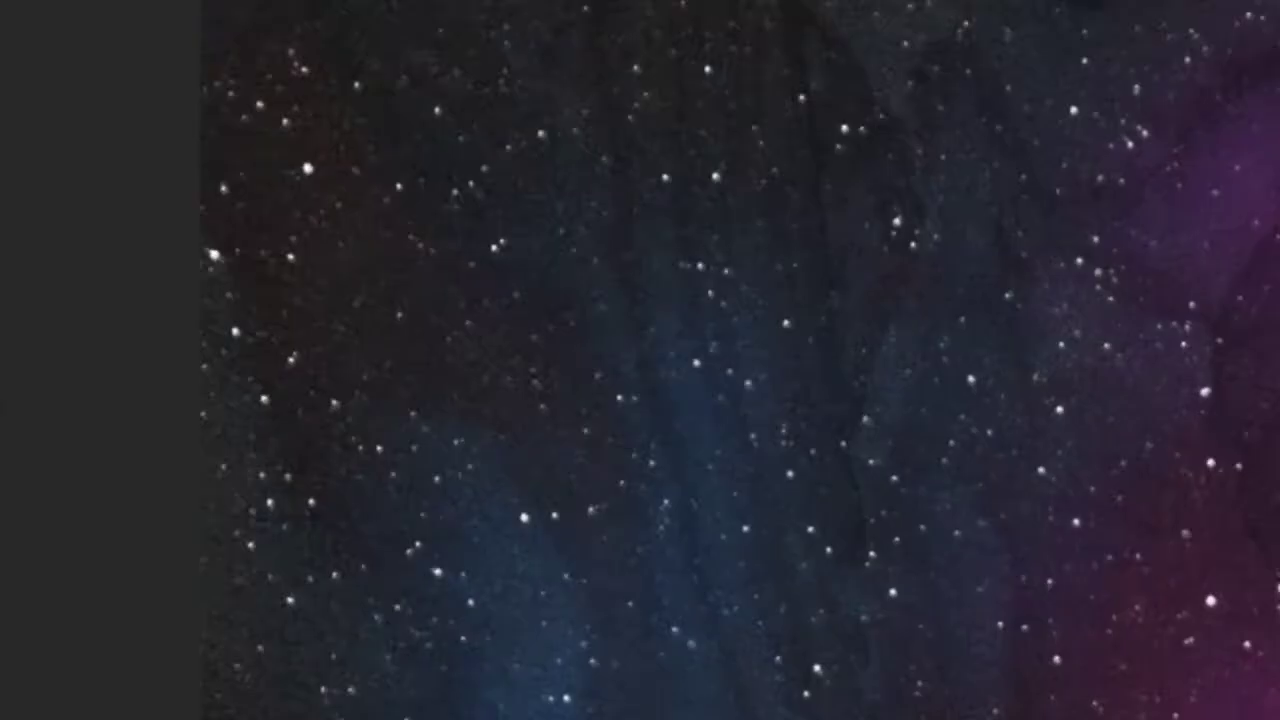
pyautogui.click(80, 240)
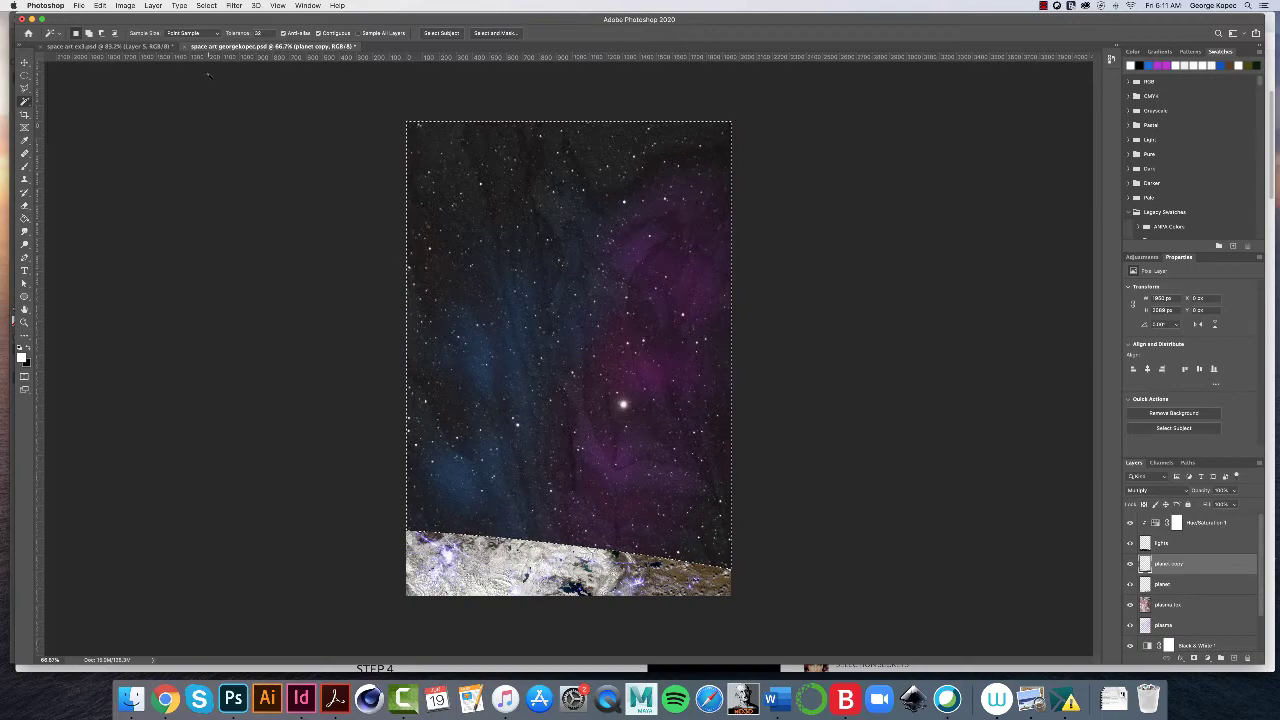
# - Invert the selection with Select > Inverse so the planet strip is selected
pyautogui.click(207, 6)
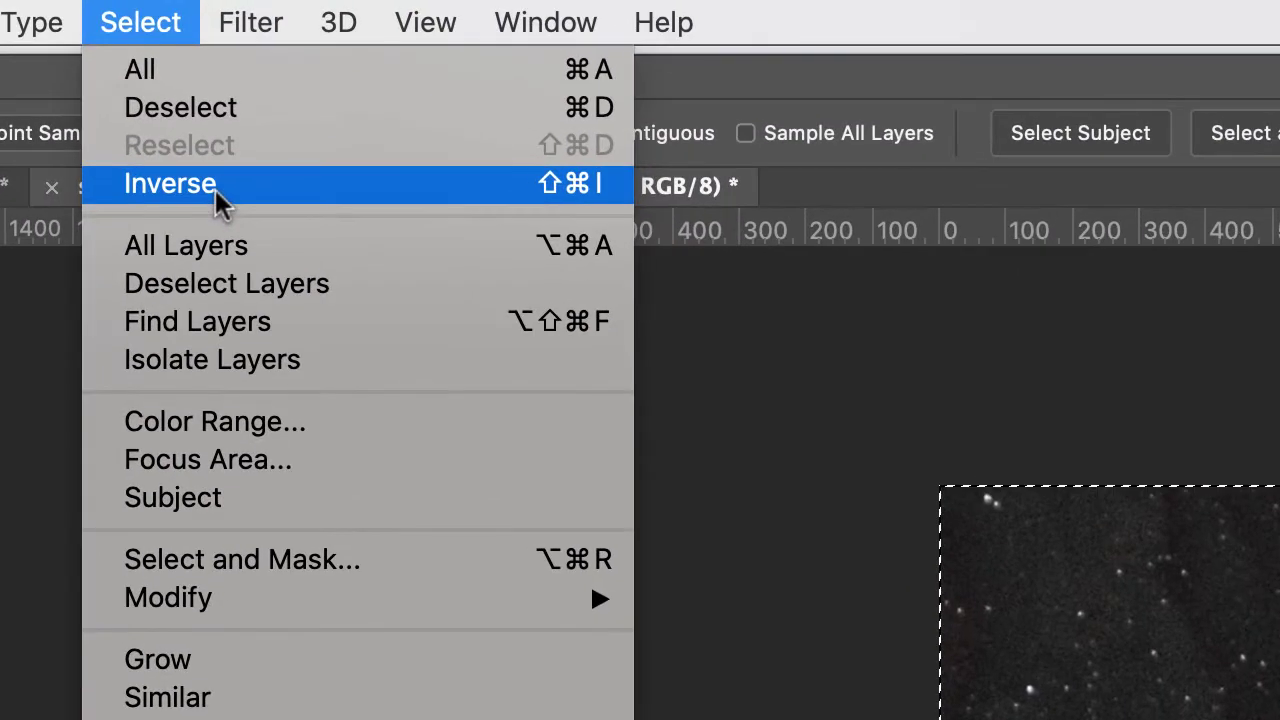
pyautogui.click(220, 200)
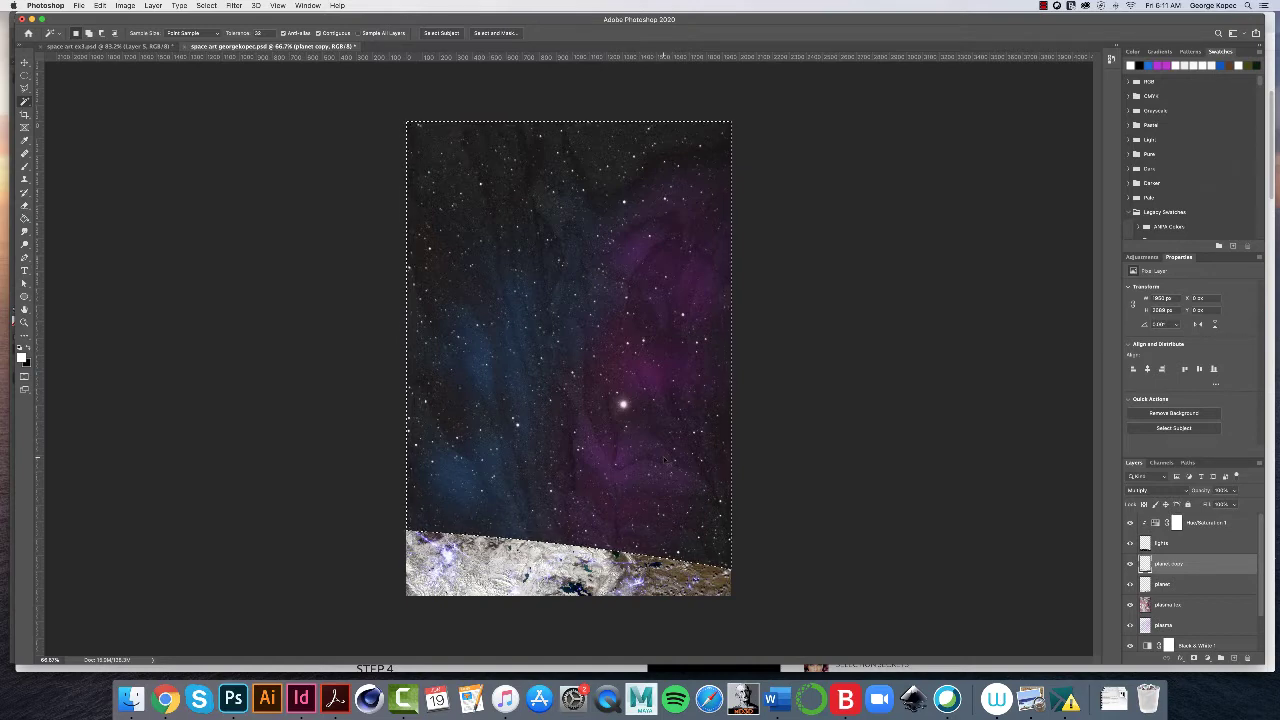
pyautogui.press('super+shift+i')
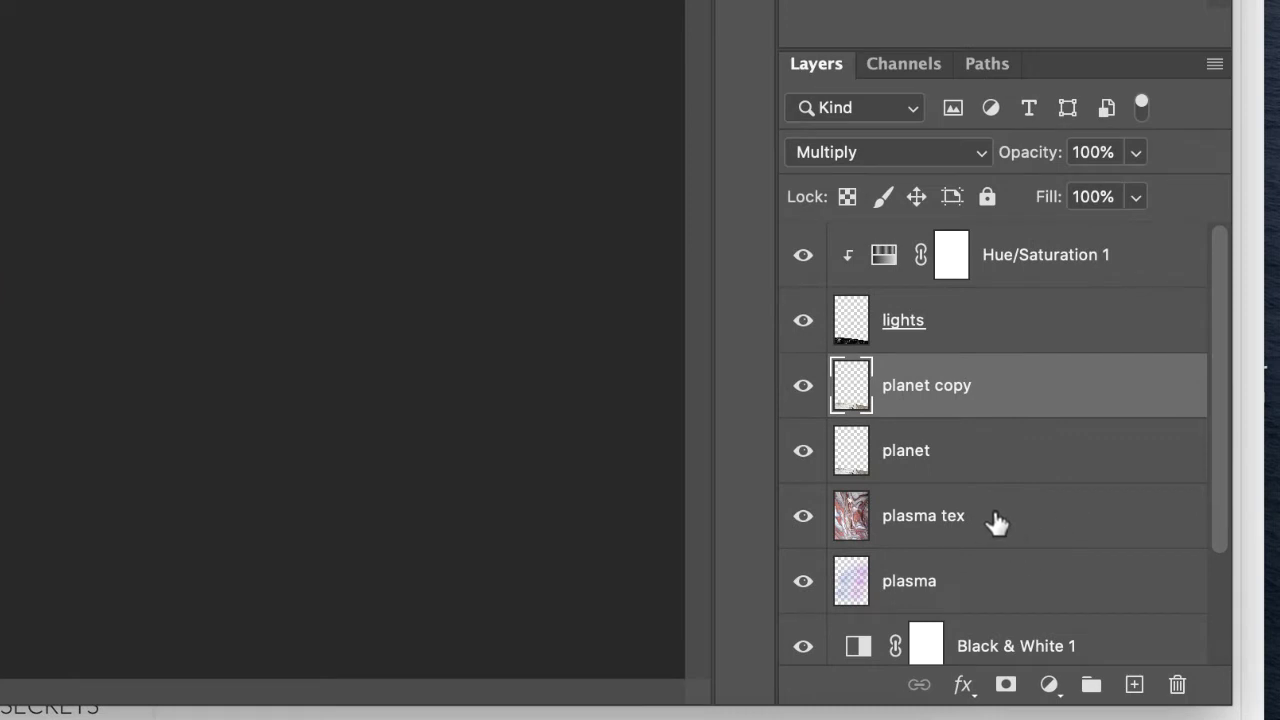
# - Add a new layer above plasma tex and name it 'planet glow'
pyautogui.click(997, 522)
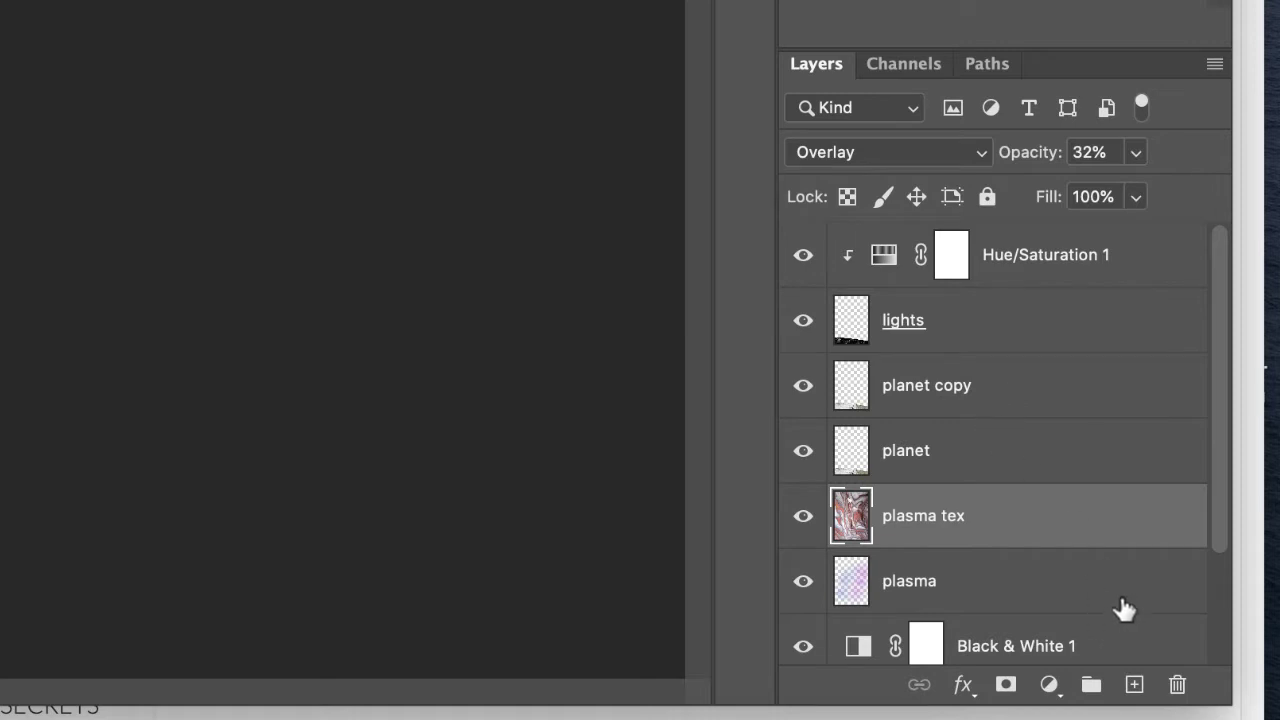
pyautogui.click(1134, 685)
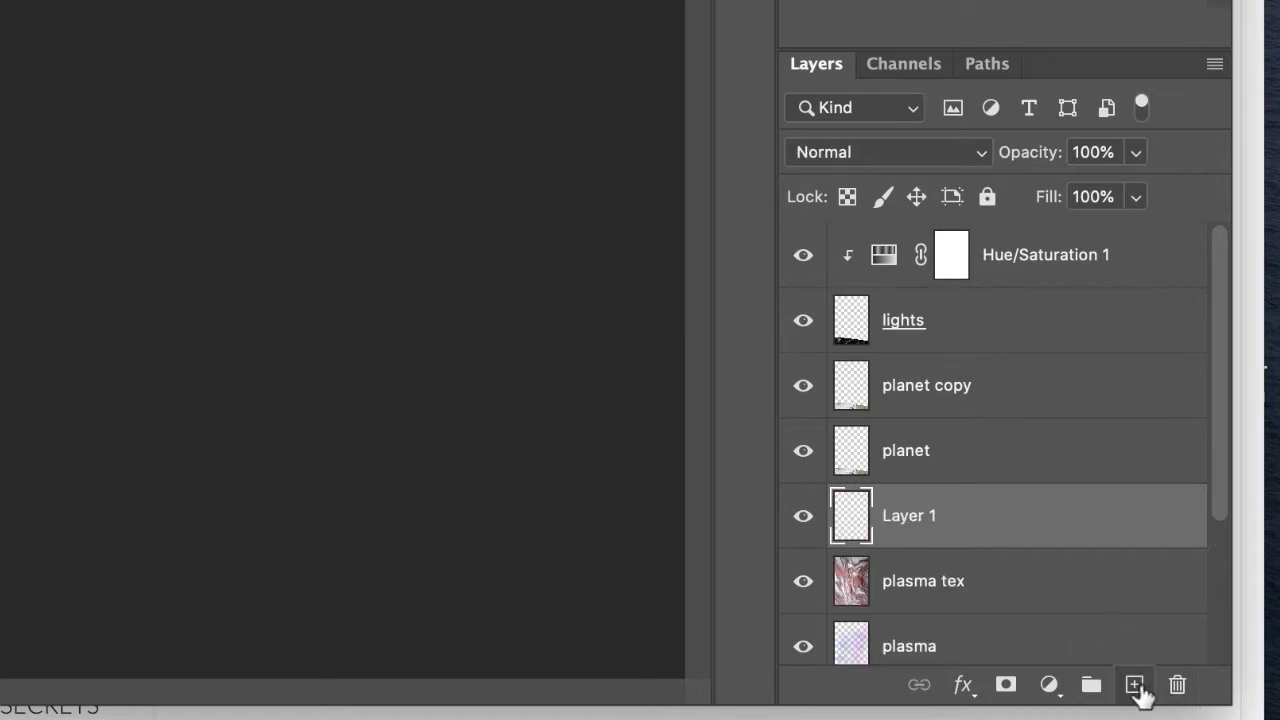
pyautogui.doubleClick(914, 520)
pyautogui.write('planet')
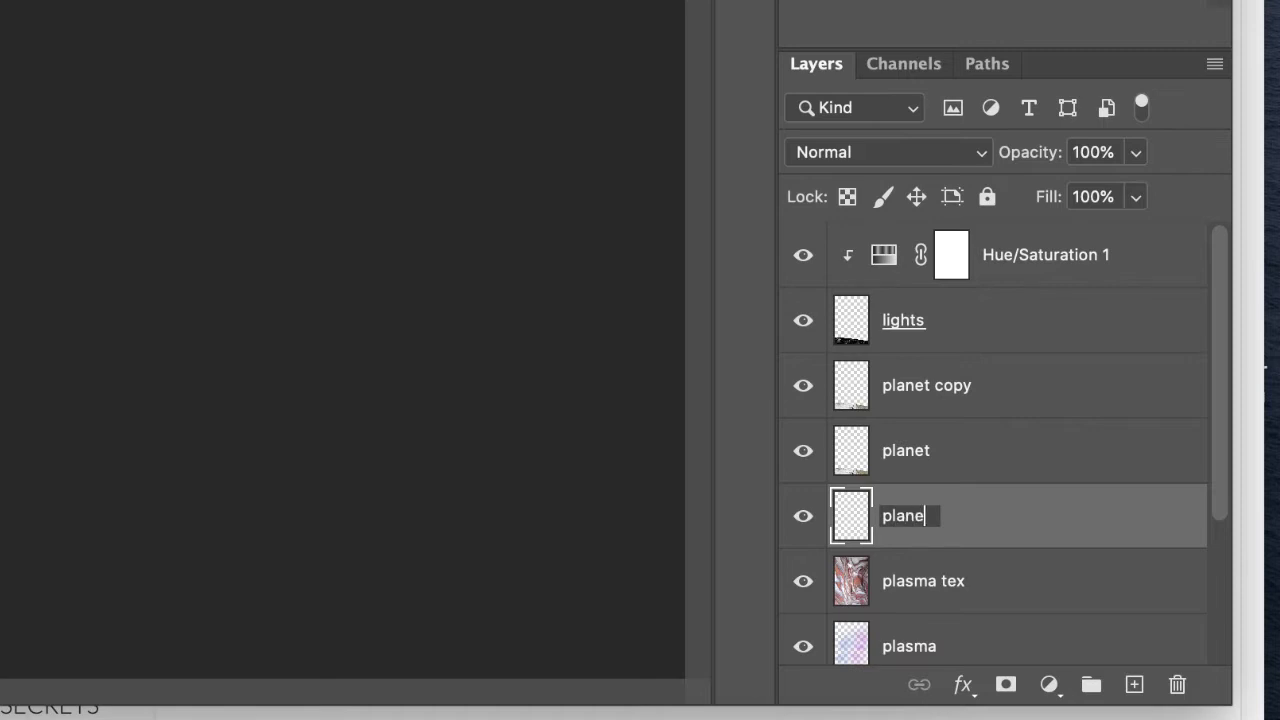
pyautogui.write(' glow')
pyautogui.press('Return')
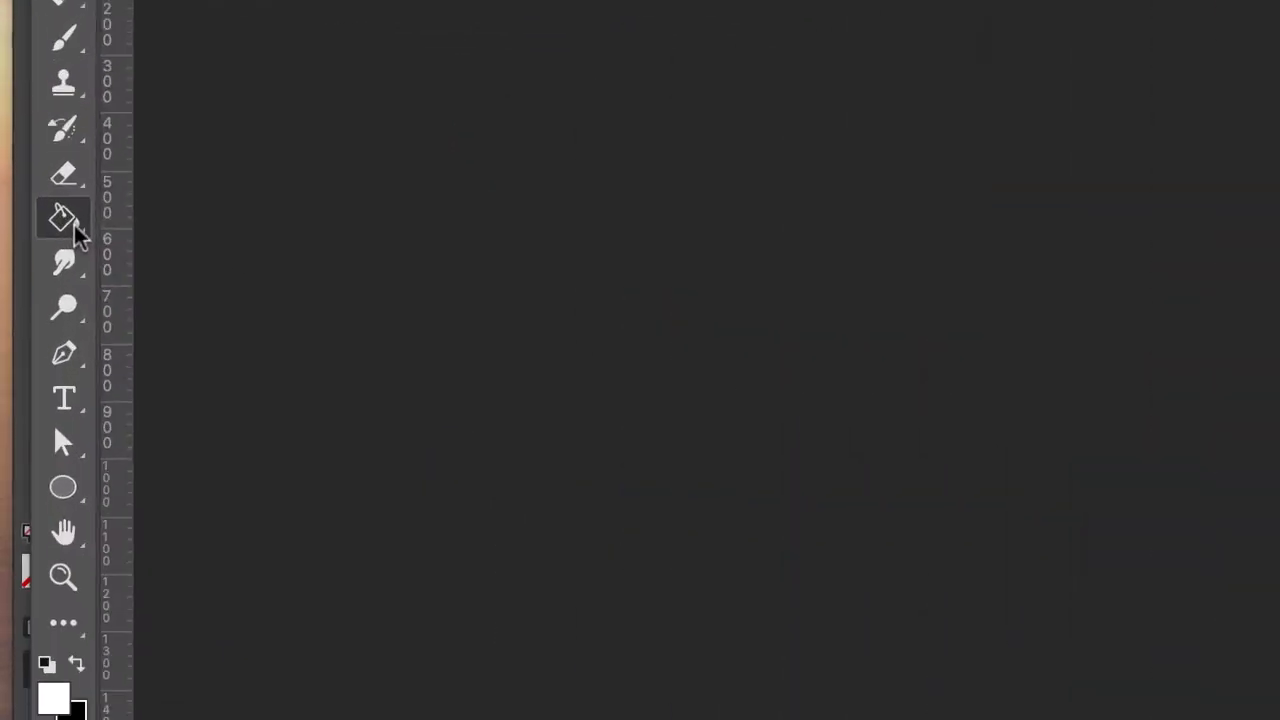
# - Switch the fill flyout to the Gradient Tool, then reopen it to choose Paint Bucket
pyautogui.click(25, 219)
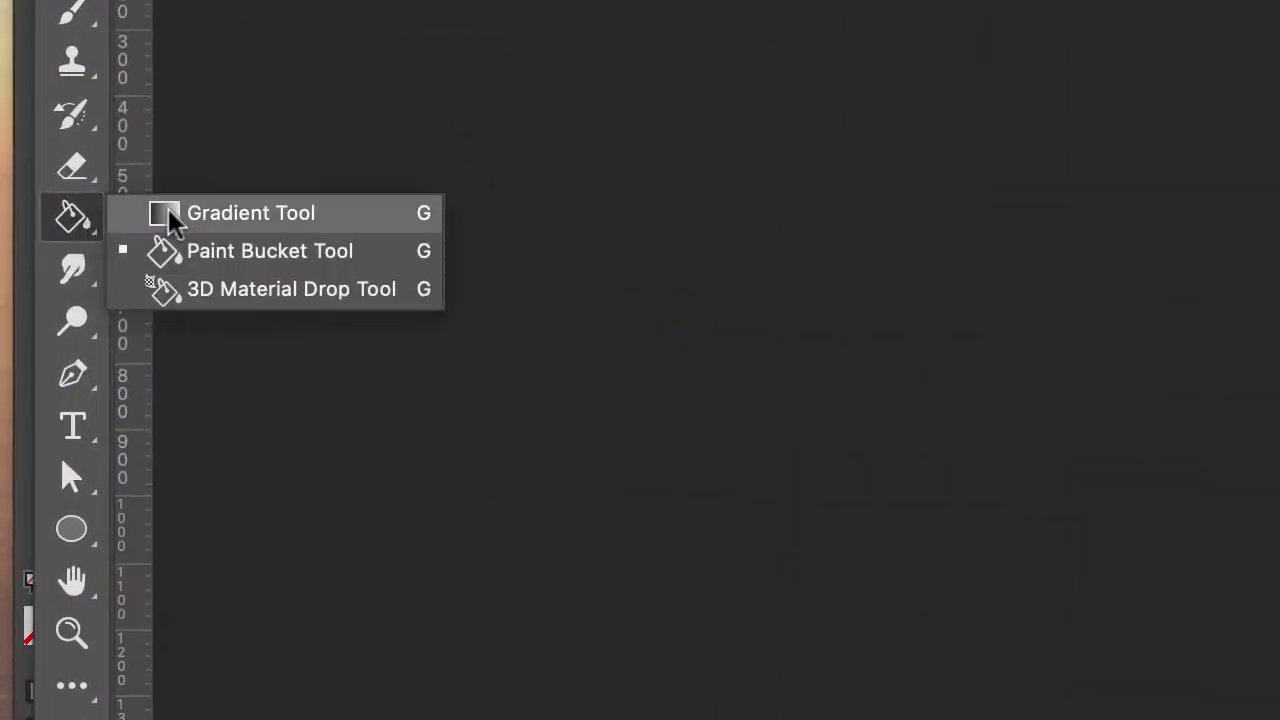
pyautogui.click(250, 213)
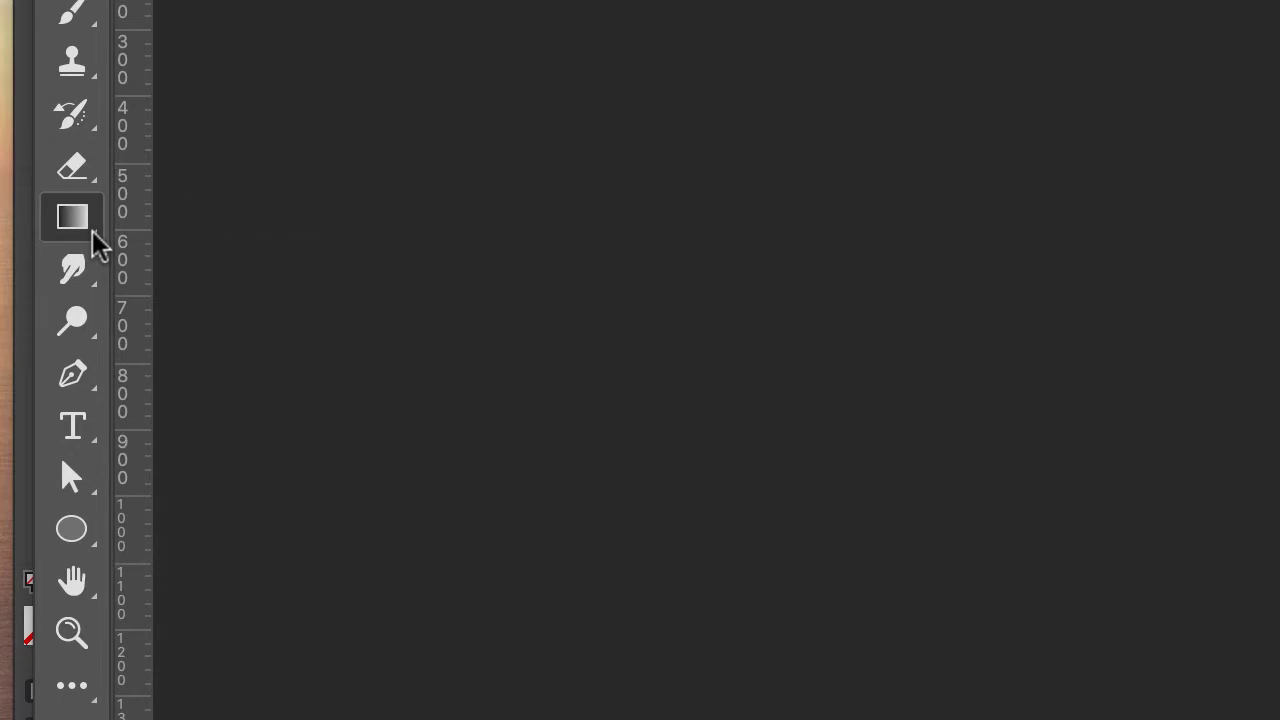
pyautogui.rightClick(91, 240)
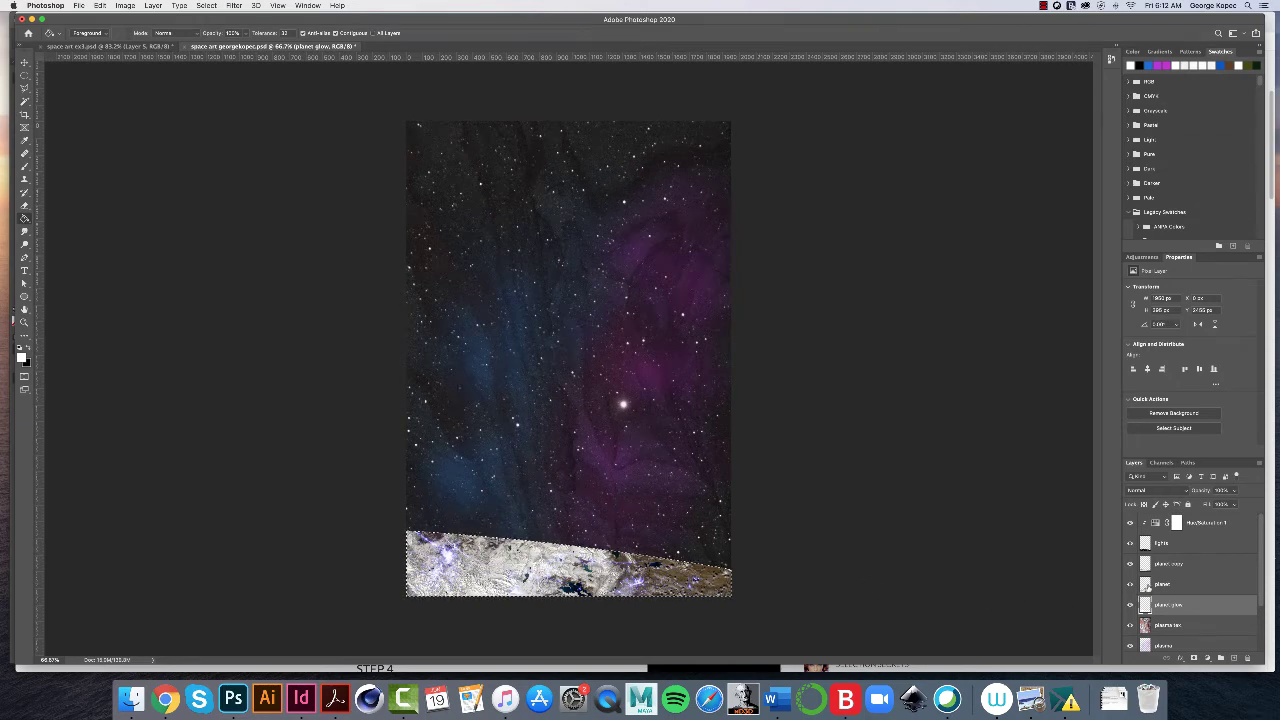
# - Hide and reshow planet copy, and turn the planet layer visible again
pyautogui.click(1131, 564)
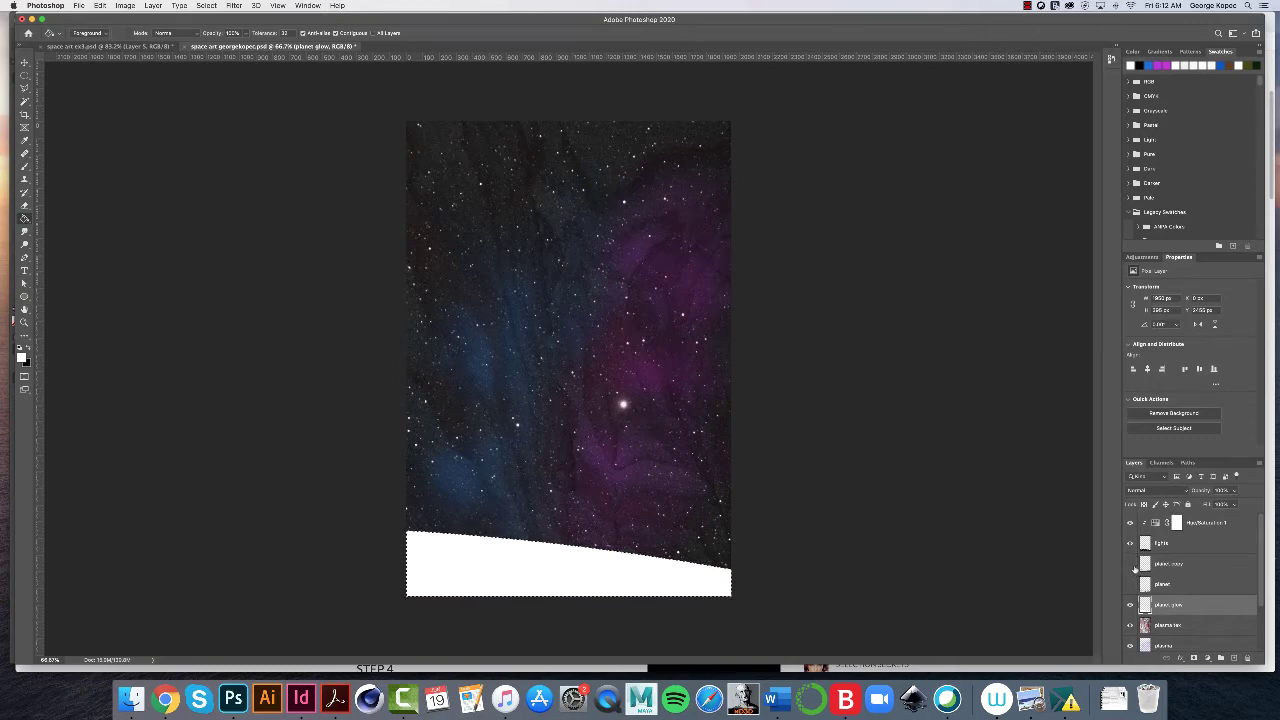
pyautogui.click(1131, 564)
pyautogui.click(1131, 584)
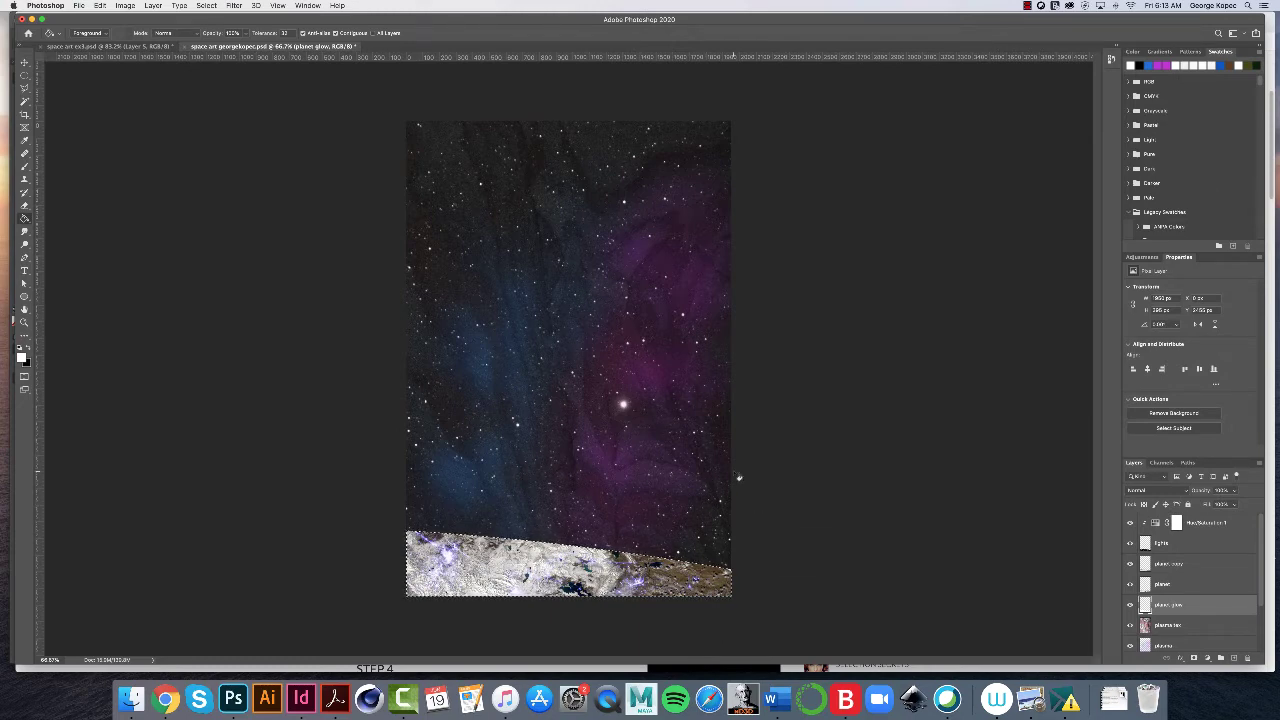
# - Switch to the Move tool (V) to nudge the glow, then deselect with Cmd+D
pyautogui.press('v')
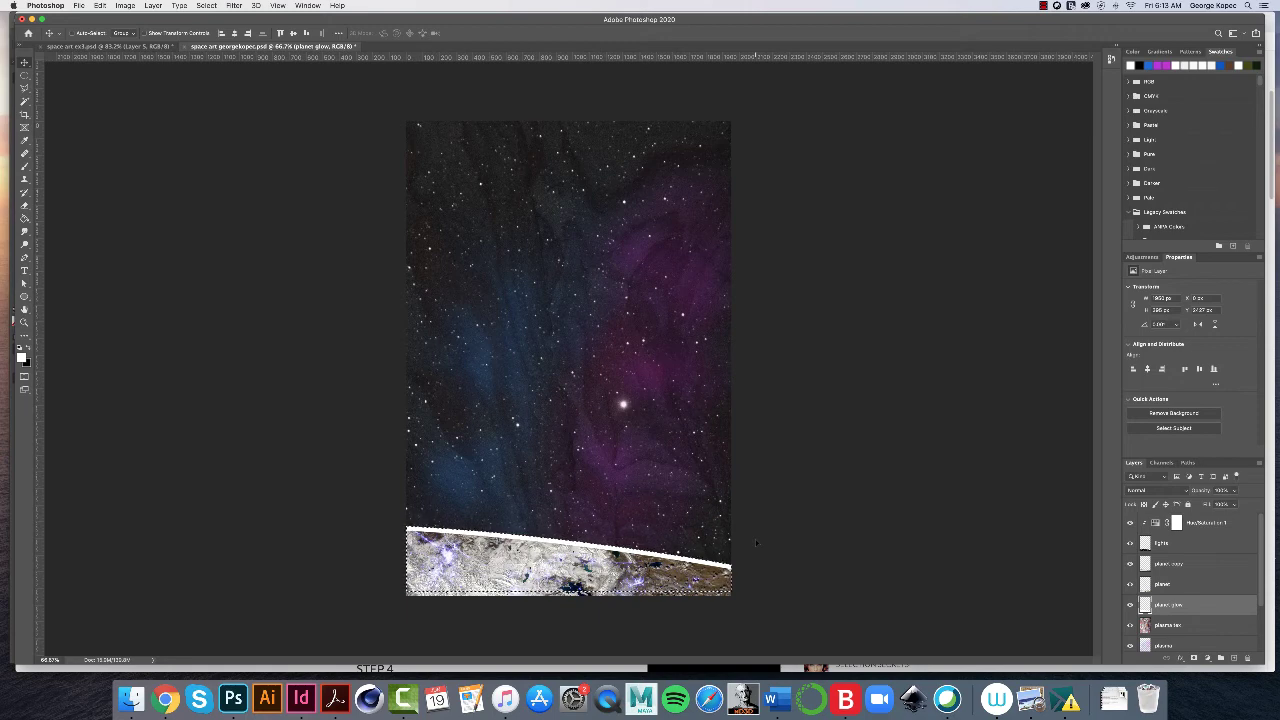
pyautogui.press('super+d')
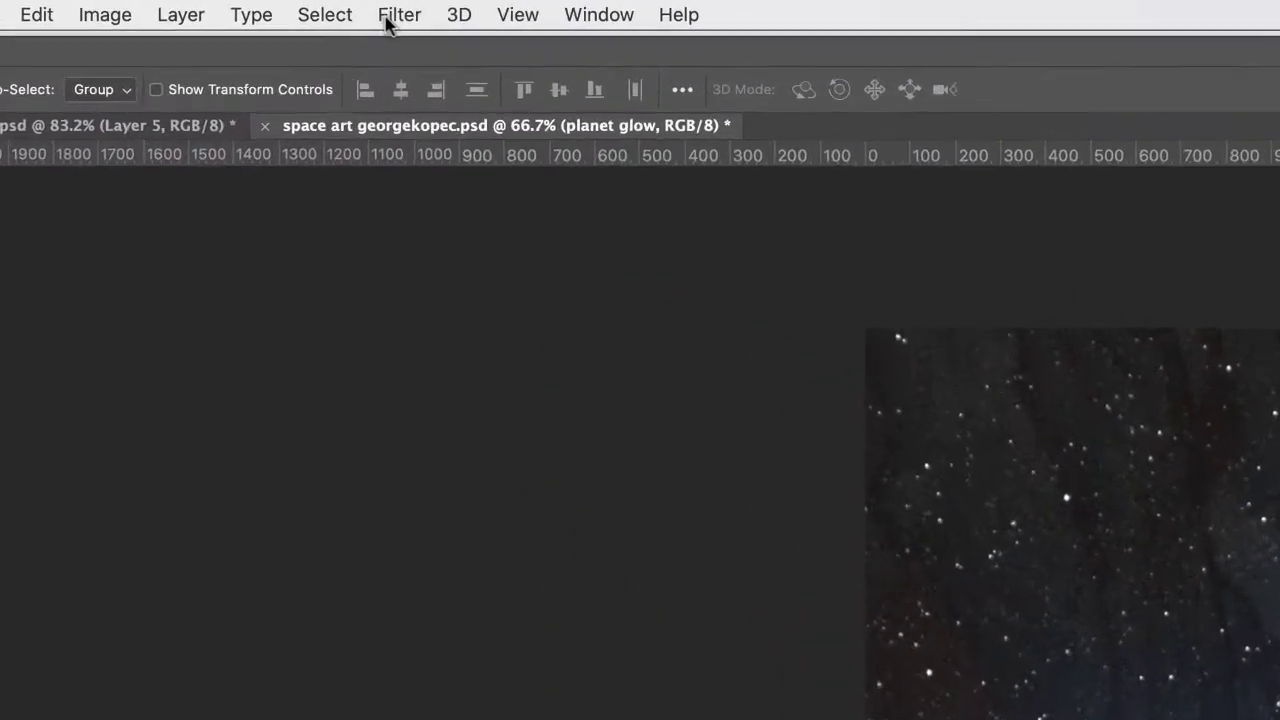
# - Apply a Gaussian Blur of about 50 pixels radius to the planet glow layer
pyautogui.click(234, 6)
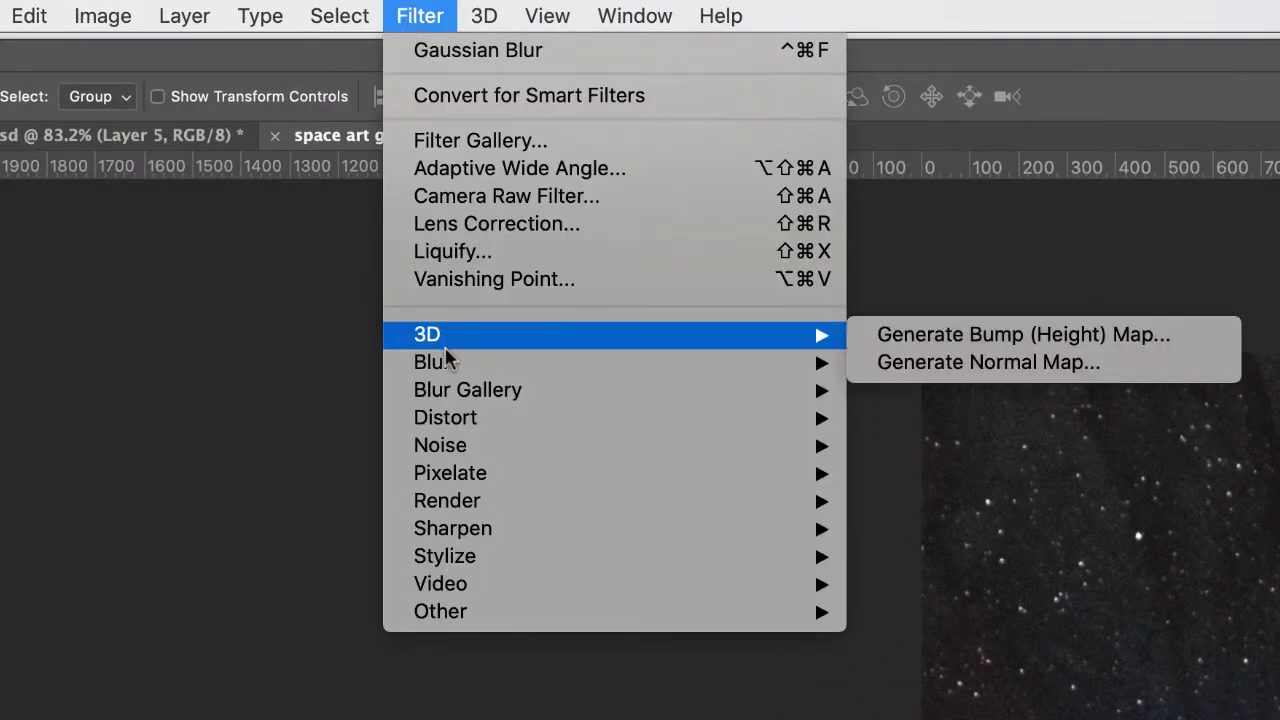
pyautogui.moveTo(447, 367)
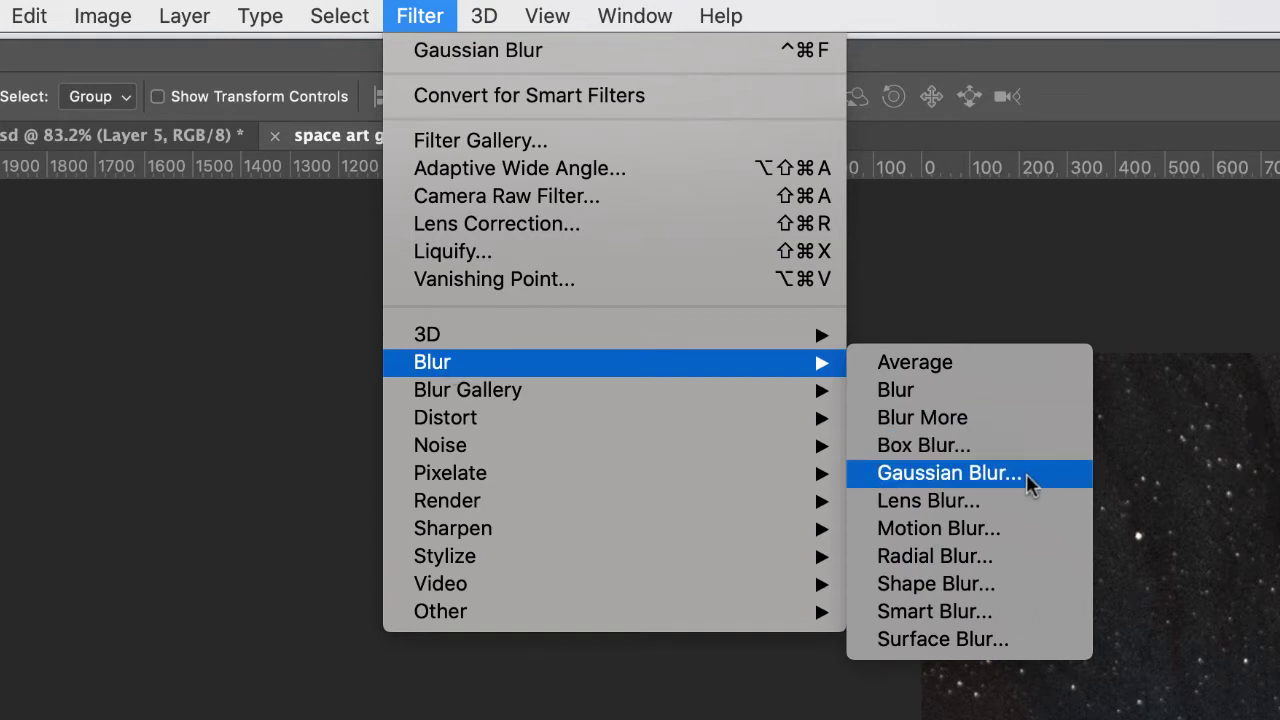
pyautogui.click(1058, 490)
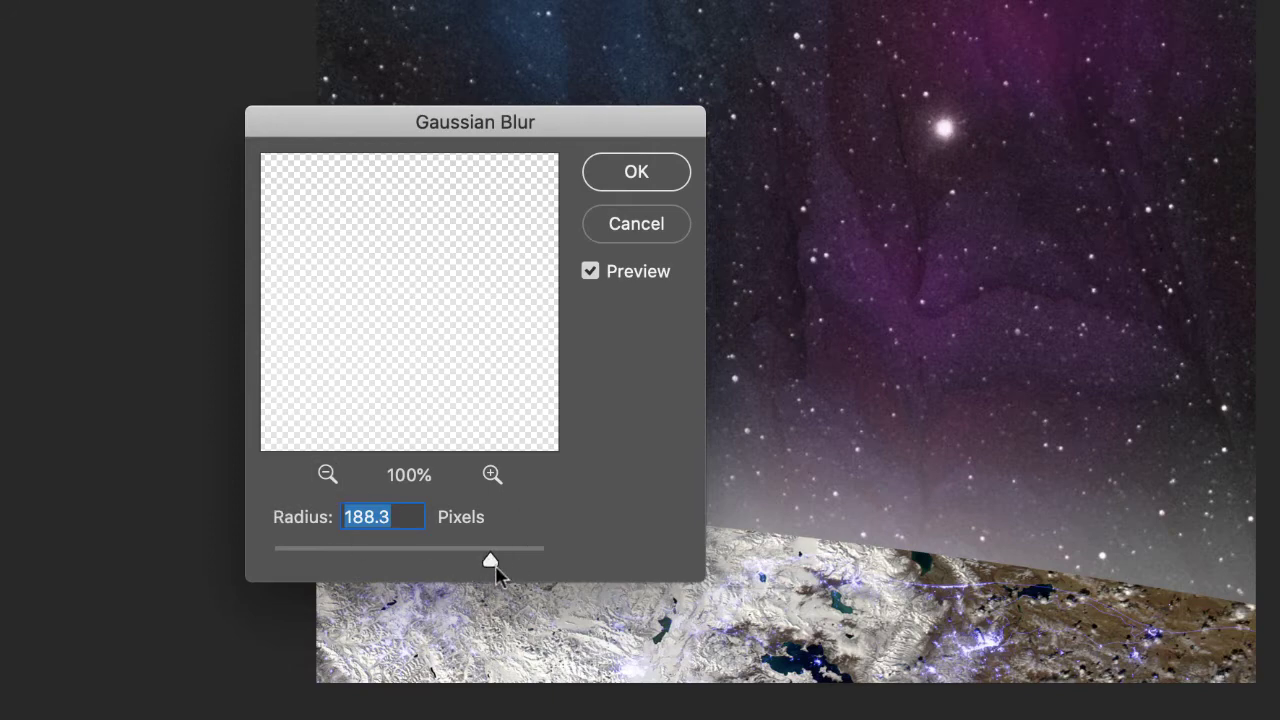
pyautogui.moveTo(486, 563); pyautogui.dragTo(421, 560)
pyautogui.moveTo(465, 120); pyautogui.dragTo(442, 3)
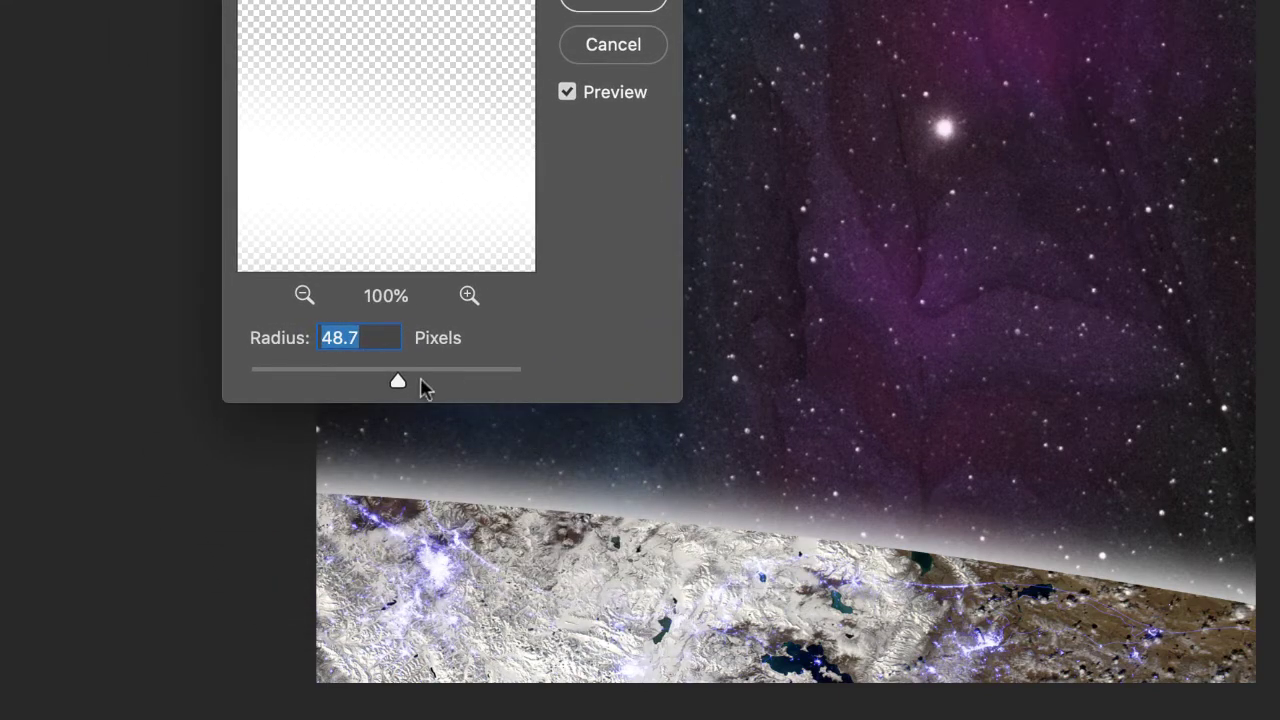
pyautogui.moveTo(400, 383)
pyautogui.mouseDown()
pyautogui.moveTo(363, 380)
pyautogui.moveTo(392, 383)
pyautogui.mouseUp()
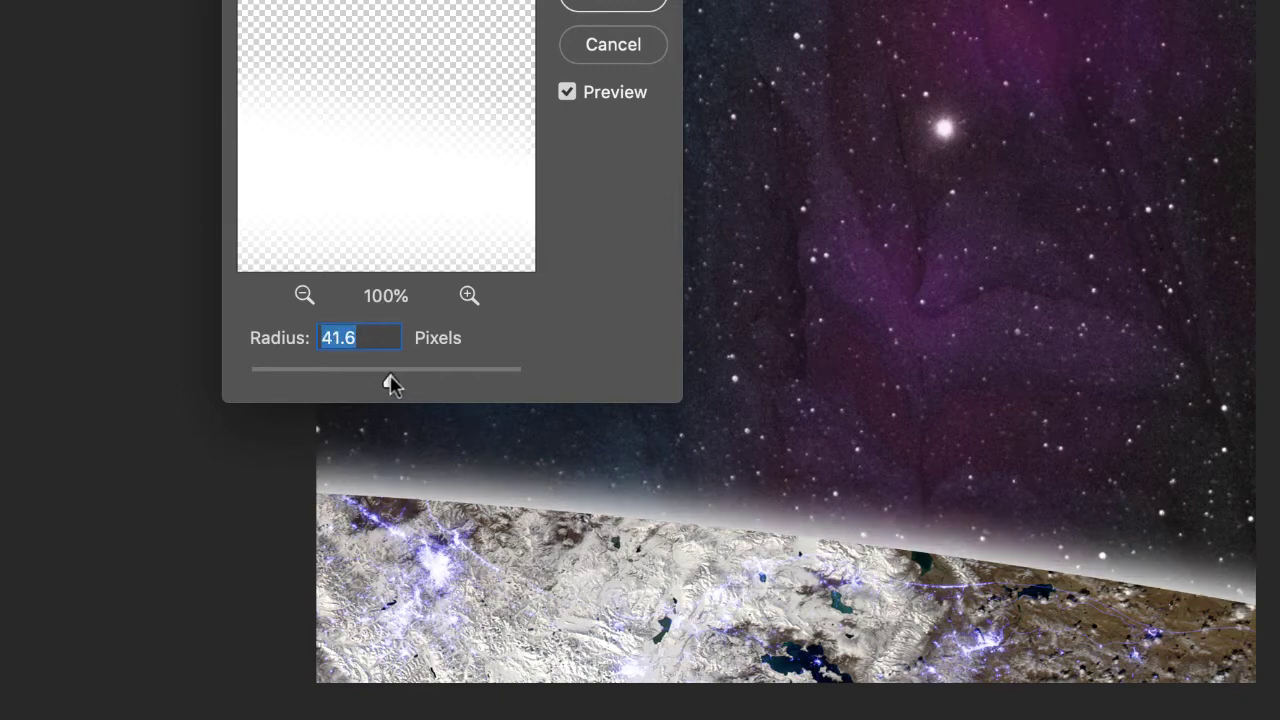
pyautogui.moveTo(392, 383); pyautogui.dragTo(401, 382)
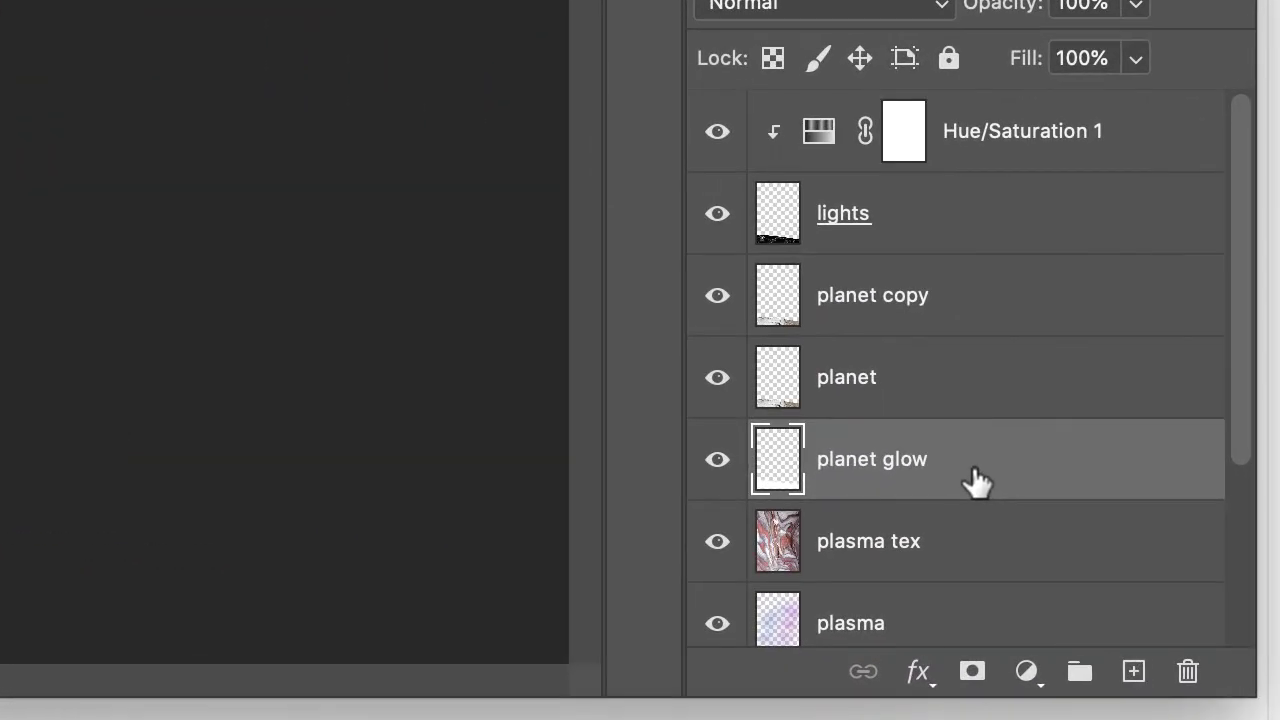
# - Duplicate planet glow and move the copy above the planet layers
pyautogui.moveTo(975, 482); pyautogui.dragTo(1137, 682)
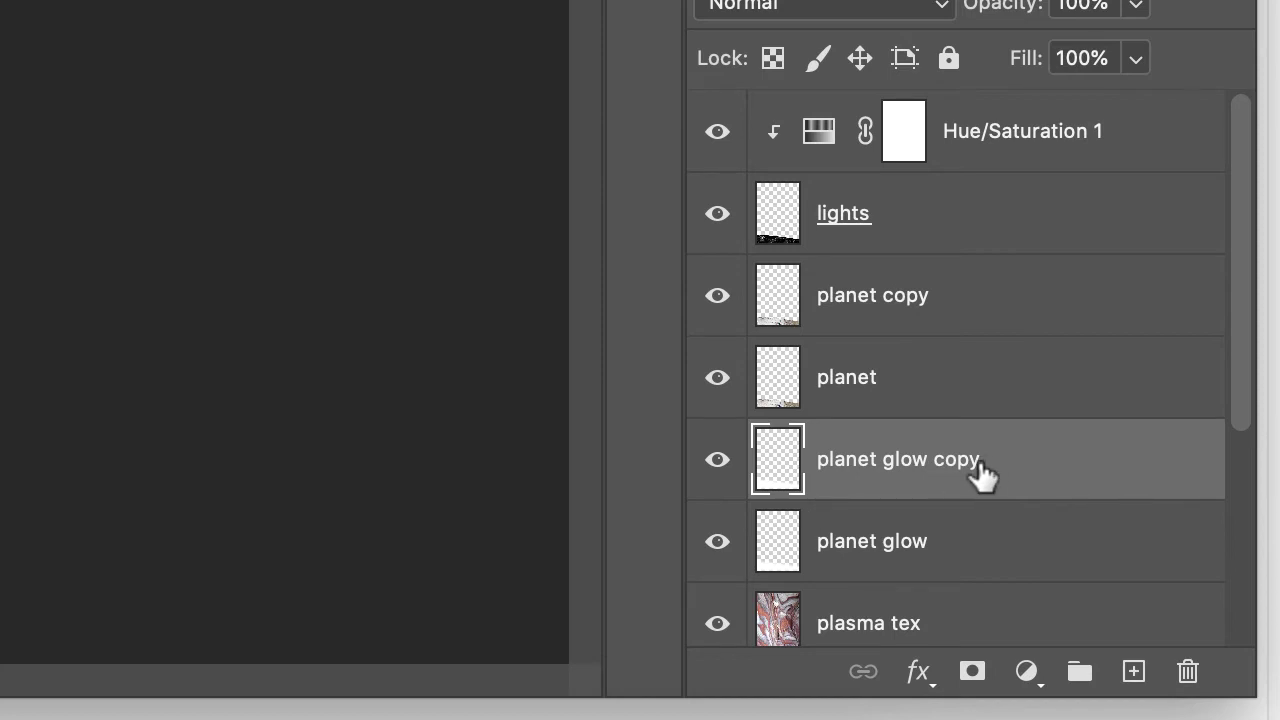
pyautogui.moveTo(948, 484); pyautogui.dragTo(914, 286)
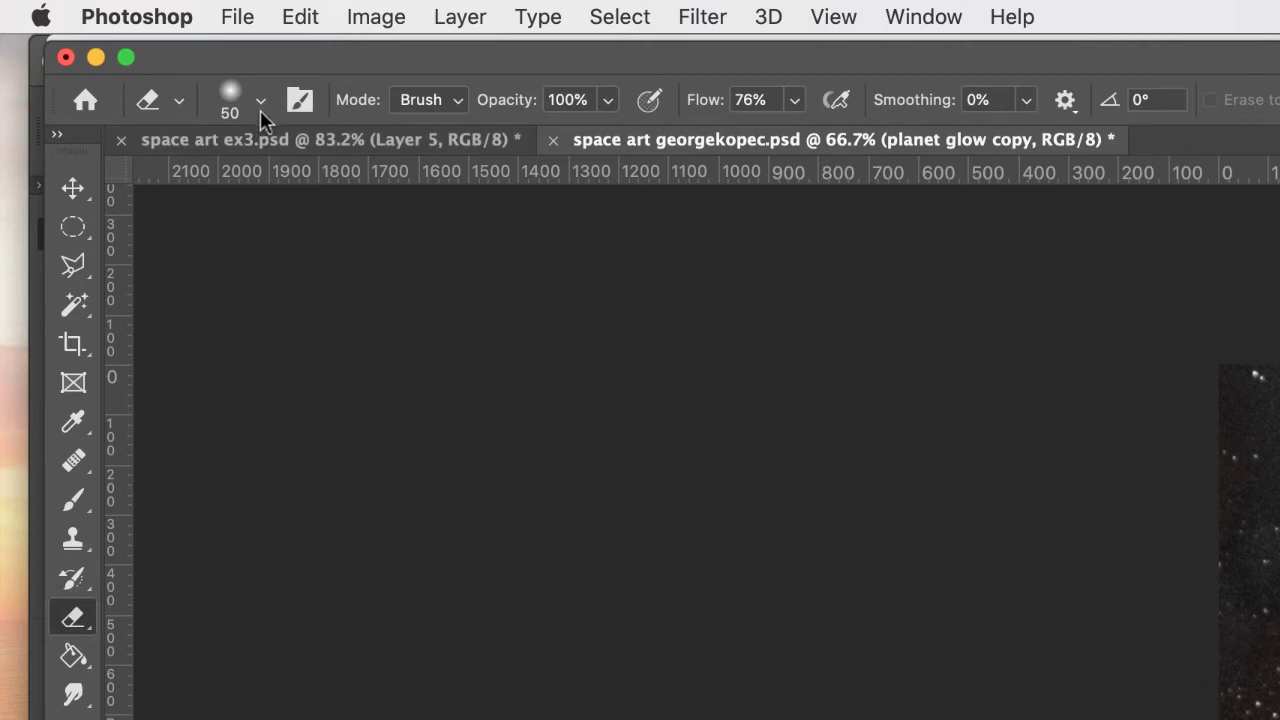
# - Give the Eraser a Soft Round brush tip, after briefly trying Hard Round
pyautogui.click(260, 110)
pyautogui.click(490, 408)
pyautogui.click(490, 408)
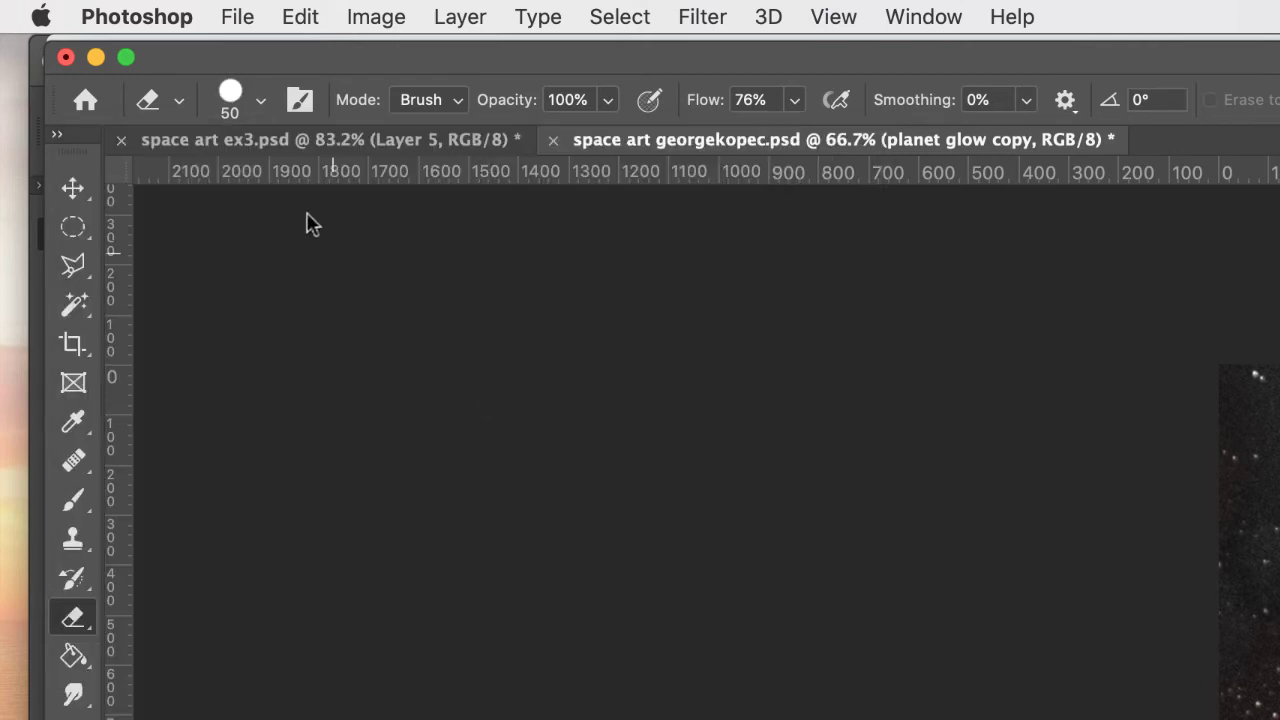
pyautogui.click(262, 103)
pyautogui.click(251, 414)
pyautogui.click(251, 415)
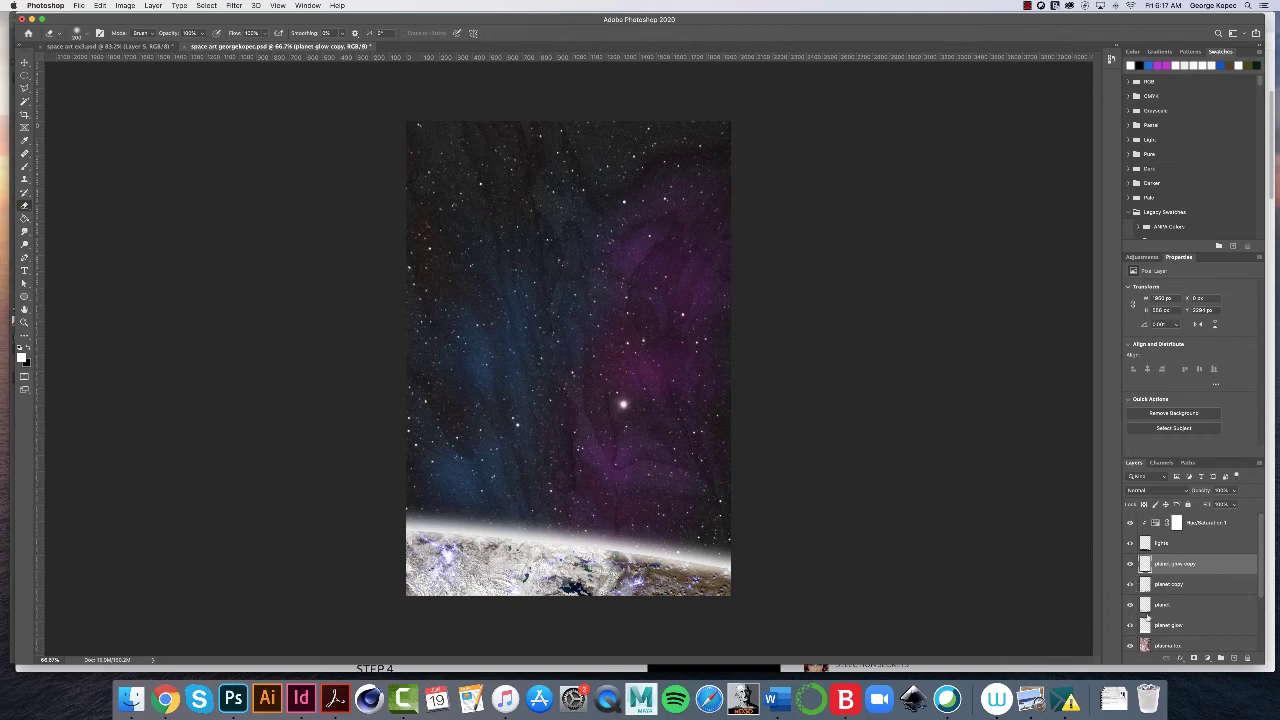
pyautogui.click(1131, 566)
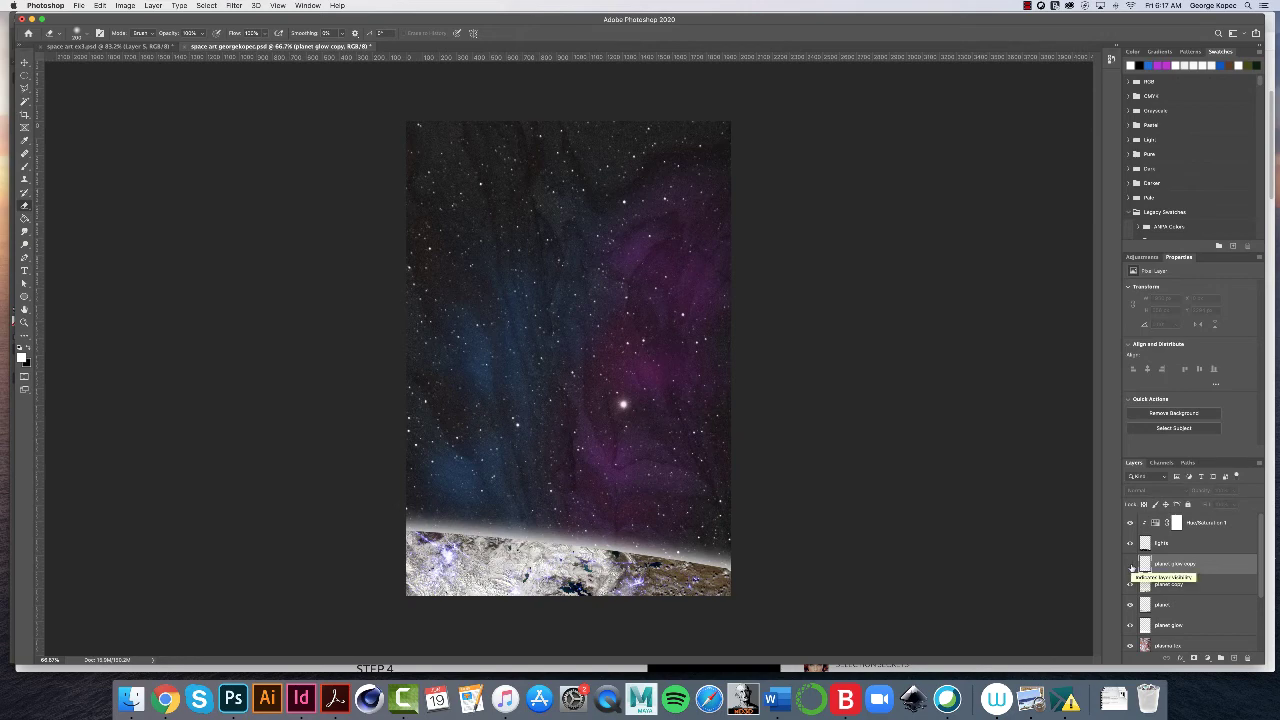
pyautogui.click(1131, 566)
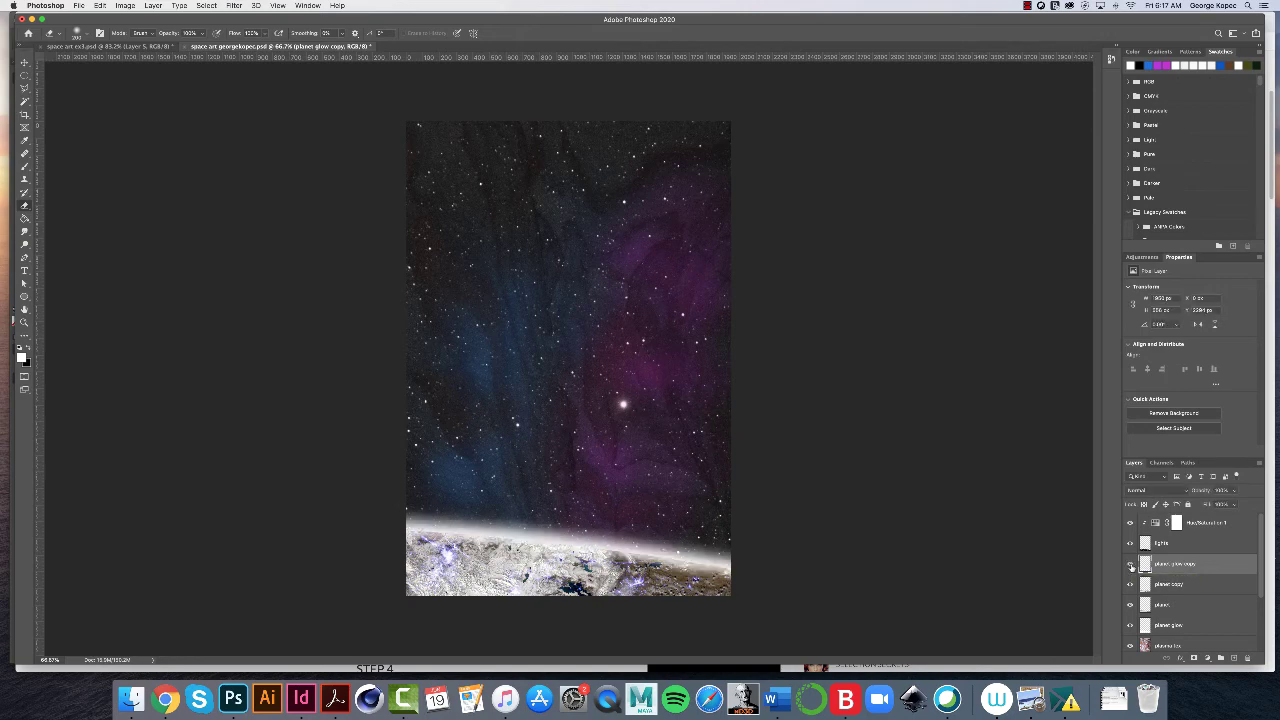
pyautogui.click(1131, 566)
pyautogui.click(1131, 566)
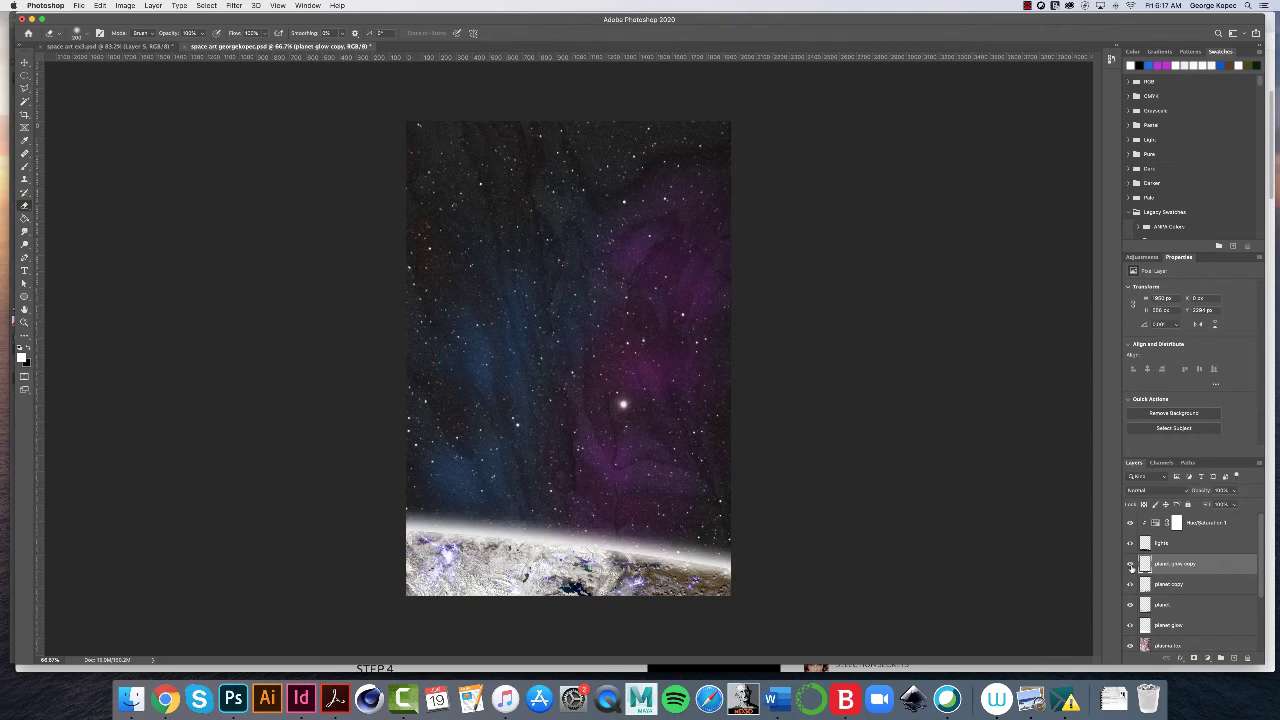